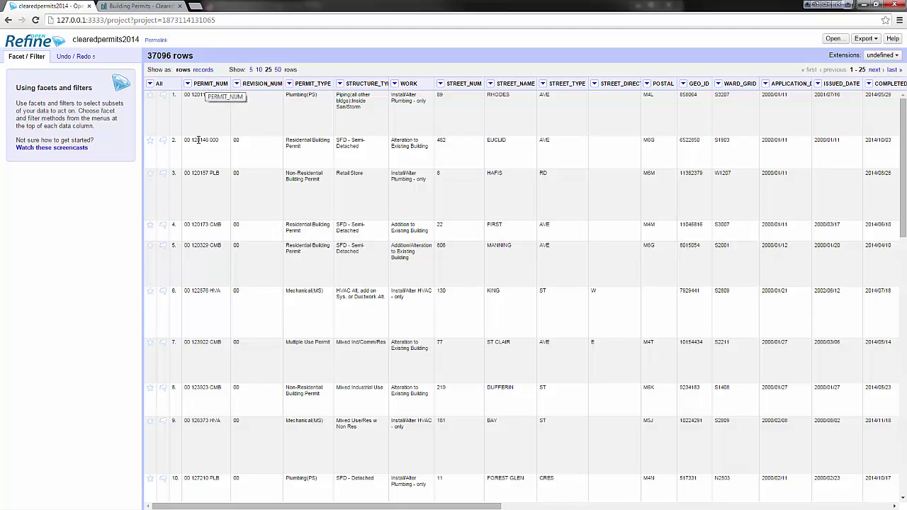
# Add a duplicates facet on PERMIT_NUM and show only the 4,472 duplicated rows
pyautogui.click(188, 84)
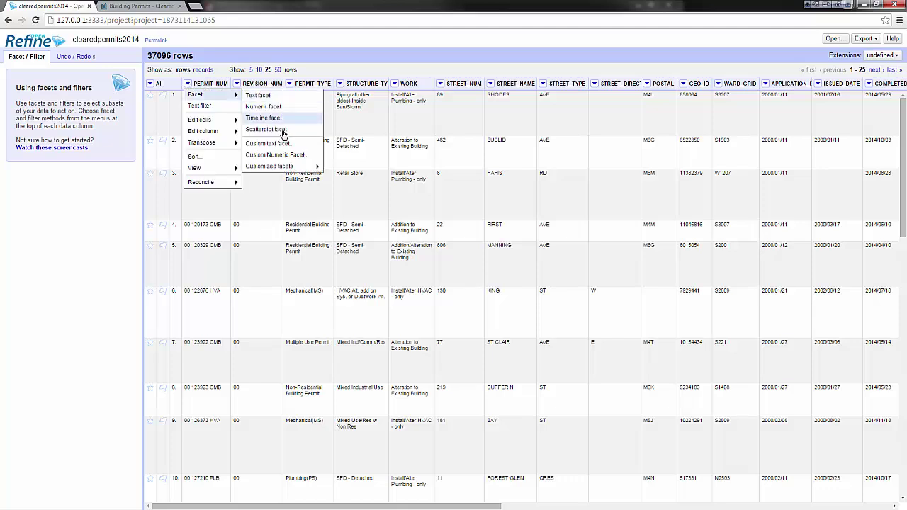
pyautogui.moveTo(269, 165)
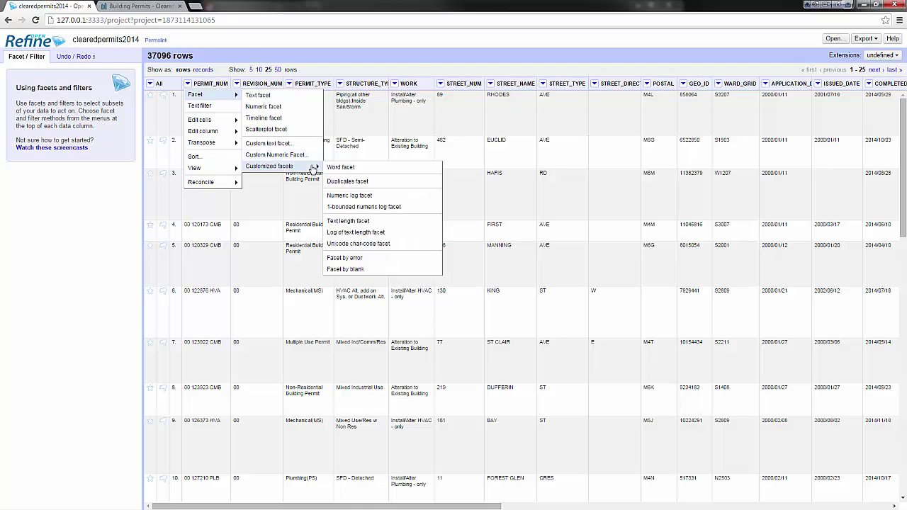
pyautogui.click(363, 182)
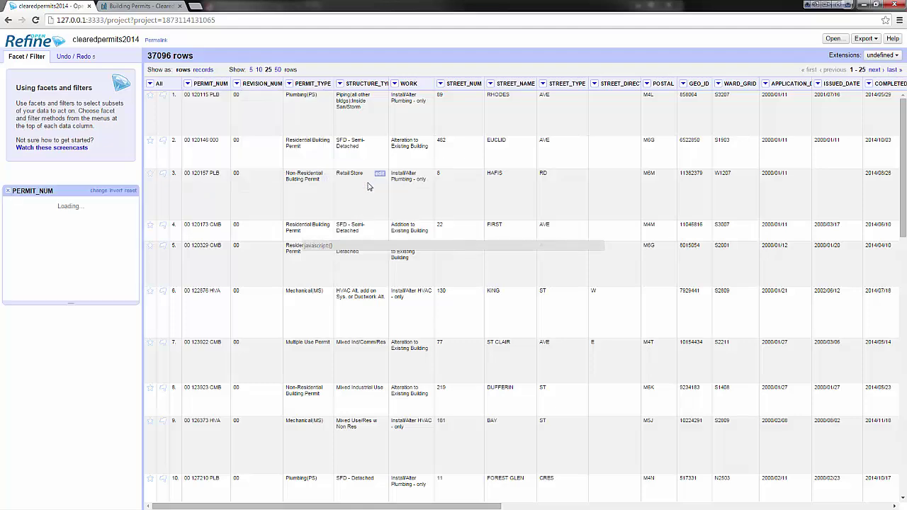
pyautogui.click(11, 118)
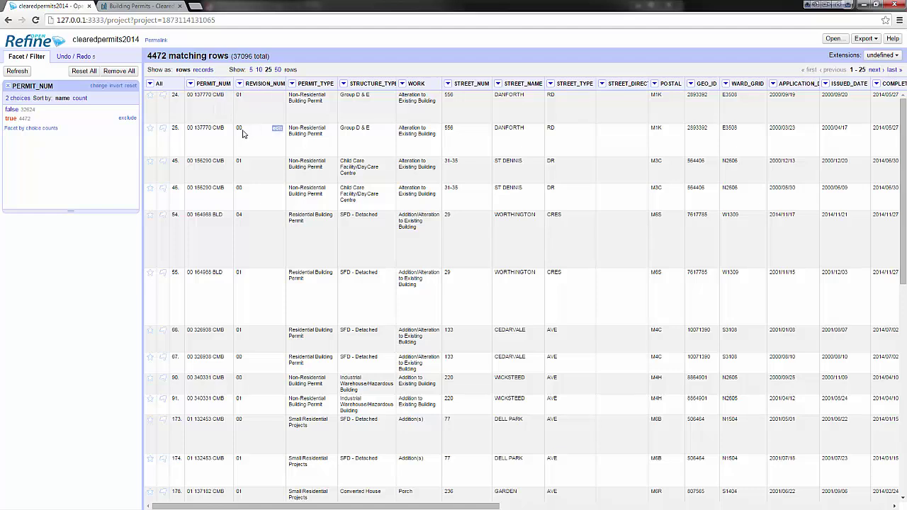
# Remove the duplicates facet and sort rows by PERMIT_NUM as text, A to Z
pyautogui.click(9, 86)
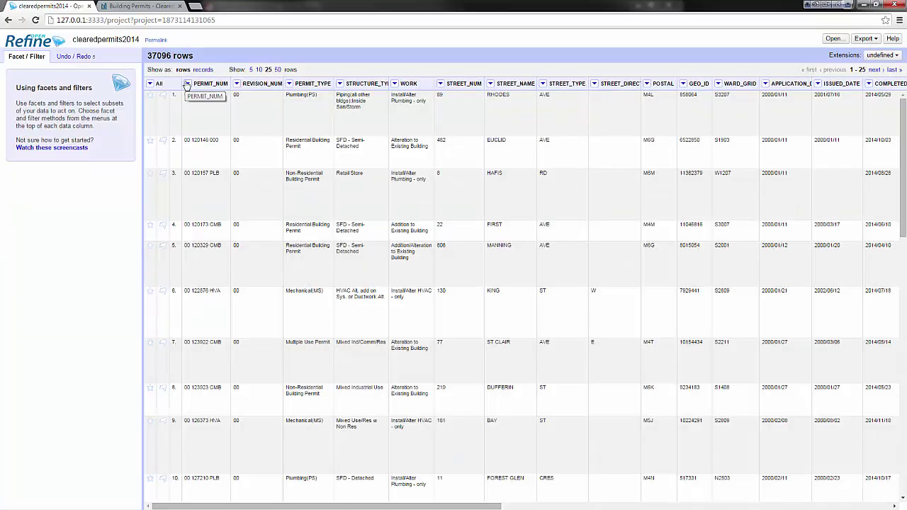
pyautogui.click(187, 84)
pyautogui.moveTo(202, 143)
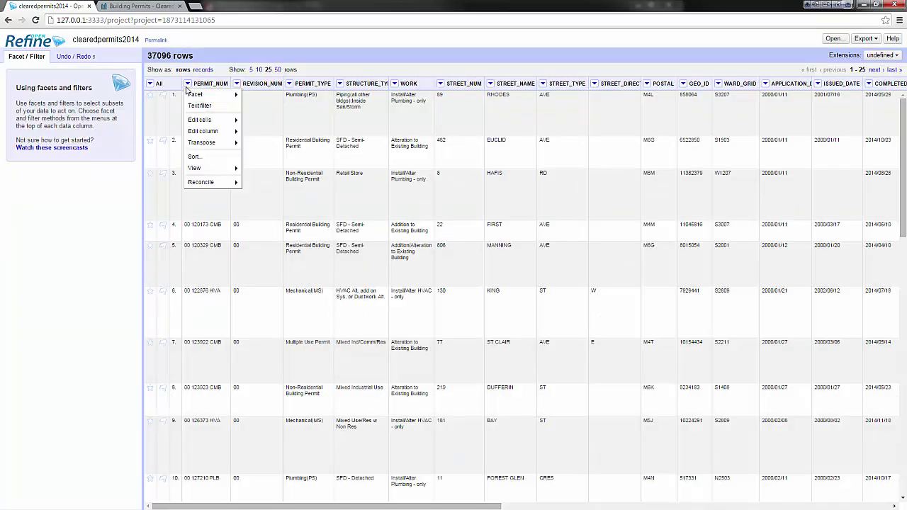
pyautogui.click(195, 156)
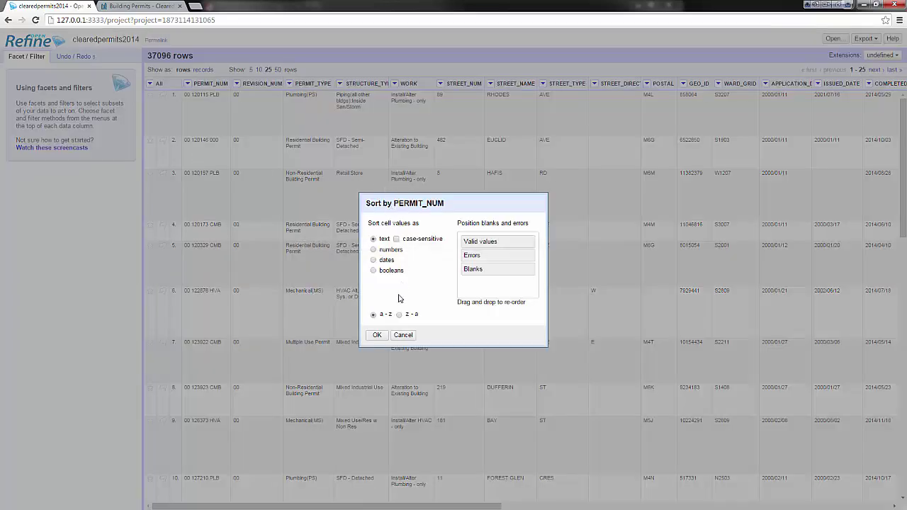
pyautogui.click(377, 335)
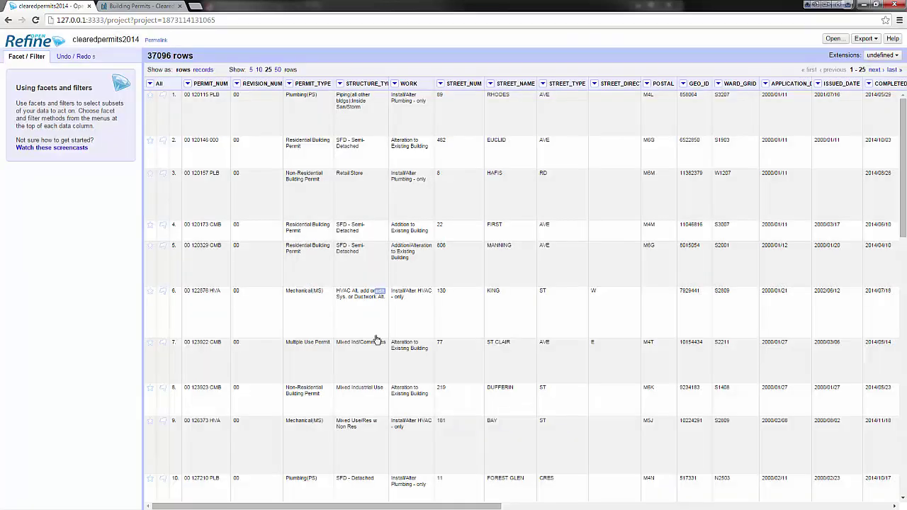
# Add a numeric REVISION_NUM sort and make the row order permanent
pyautogui.click(237, 85)
pyautogui.moveTo(250, 142)
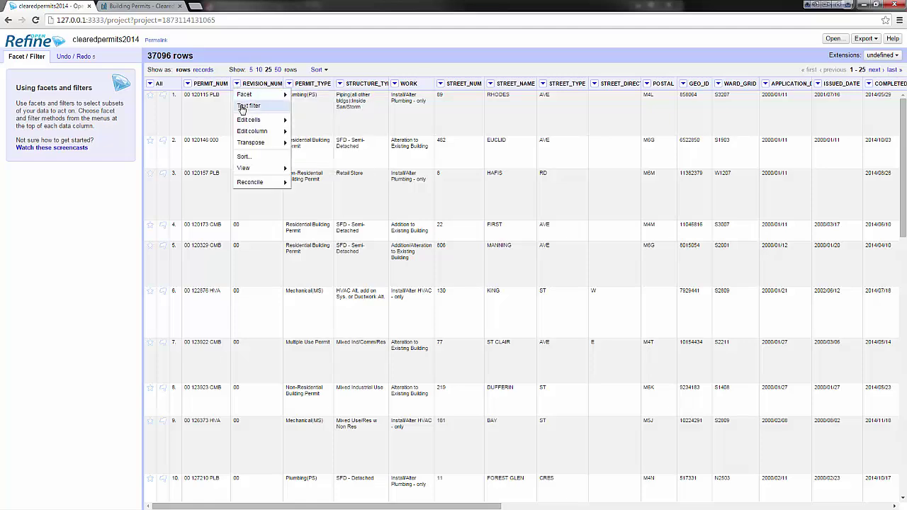
pyautogui.click(243, 156)
pyautogui.click(374, 250)
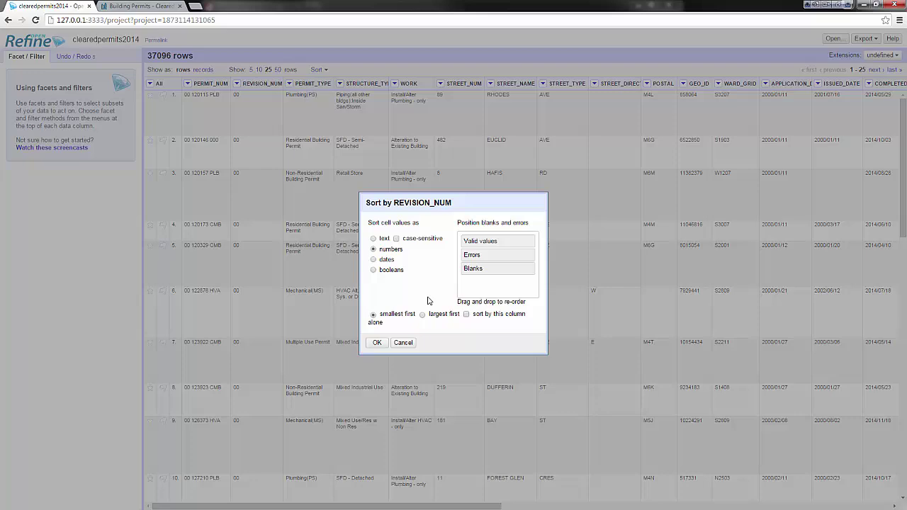
pyautogui.click(377, 342)
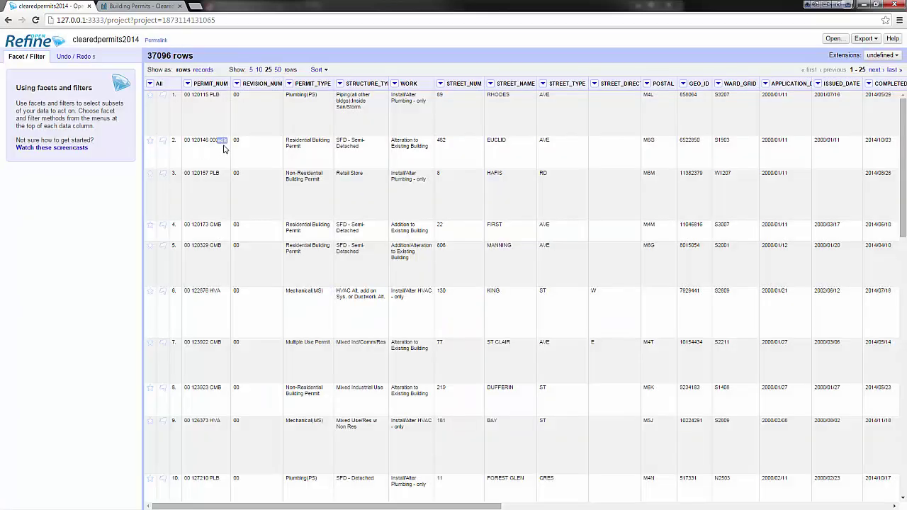
pyautogui.click(318, 71)
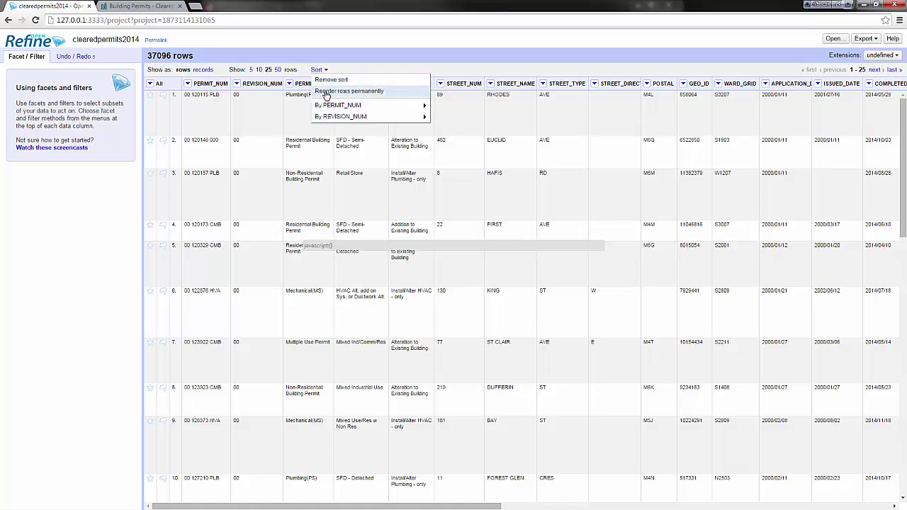
pyautogui.click(326, 94)
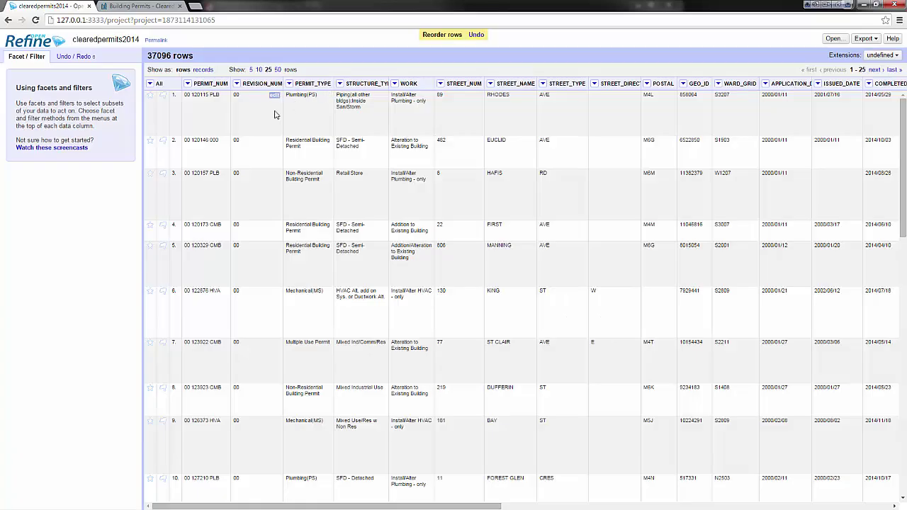
pyautogui.moveTo(206, 95)
pyautogui.scroll(-1, 218, 203)
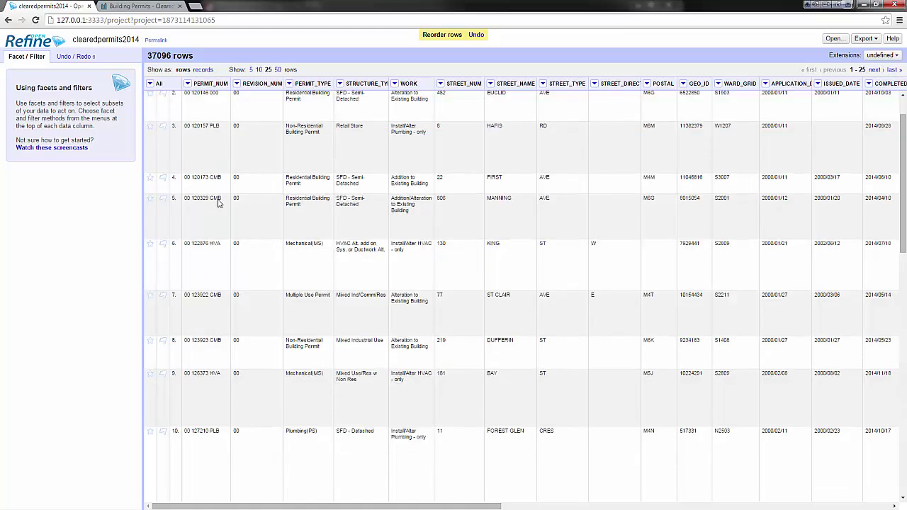
pyautogui.scroll(-2, 218, 203)
pyautogui.scroll(-3, 219, 202)
pyautogui.scroll(-2, 218, 202)
pyautogui.scroll(-2, 219, 203)
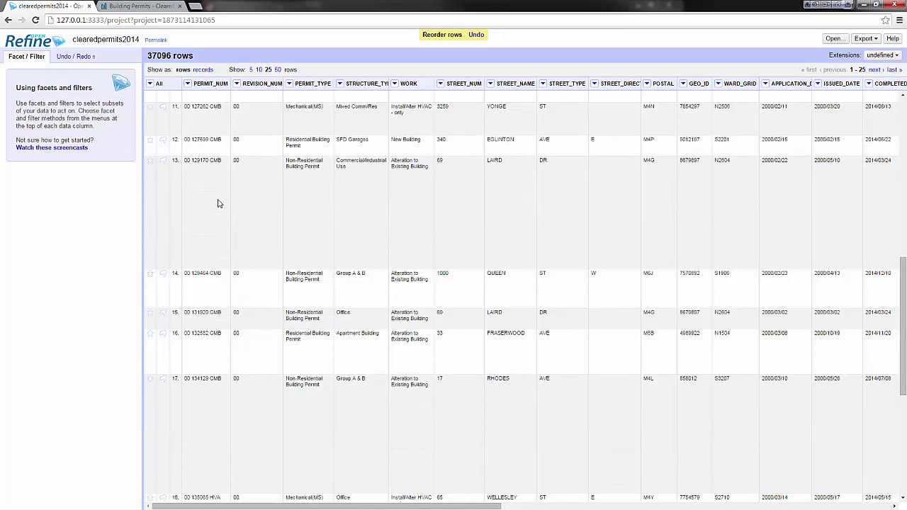
pyautogui.scroll(-2, 218, 203)
pyautogui.scroll(-2, 218, 203)
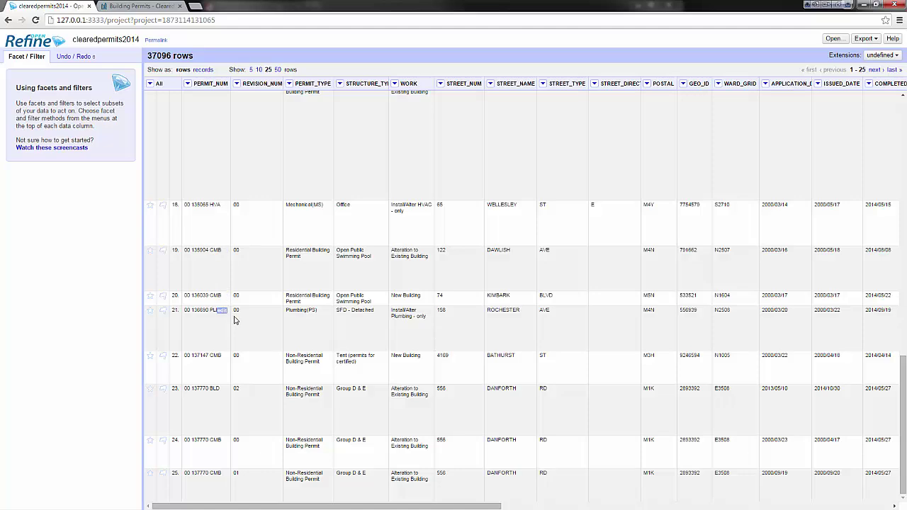
pyautogui.scroll(4, 235, 319)
pyautogui.scroll(3, 234, 320)
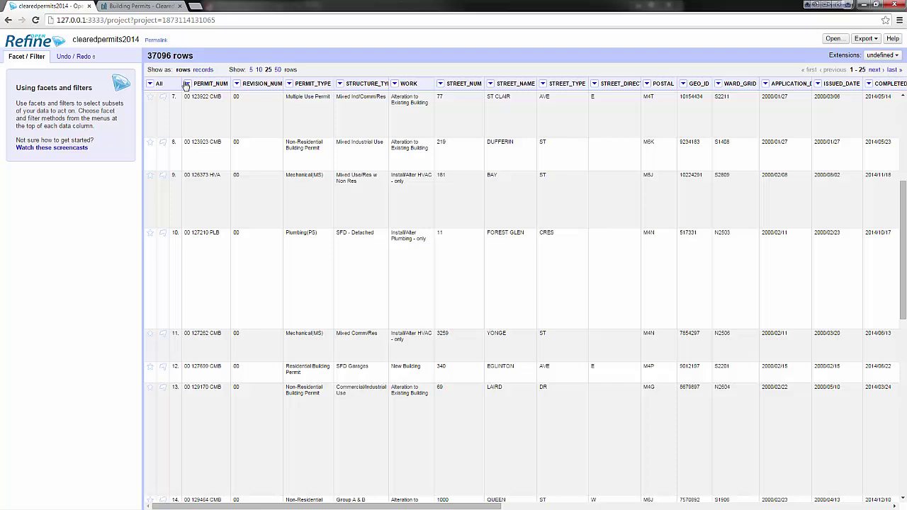
# Blank down repeated PERMIT_NUM values and scroll through to check the emptied cells
pyautogui.click(186, 84)
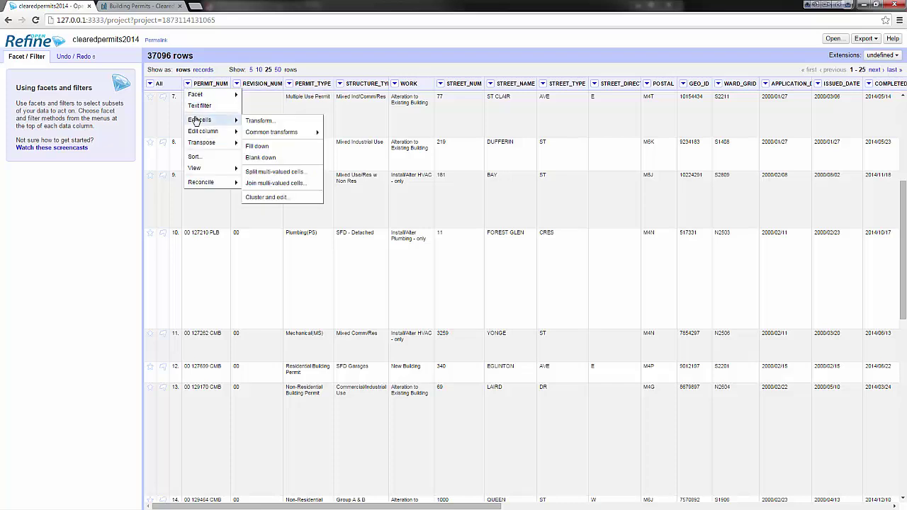
pyautogui.moveTo(200, 119)
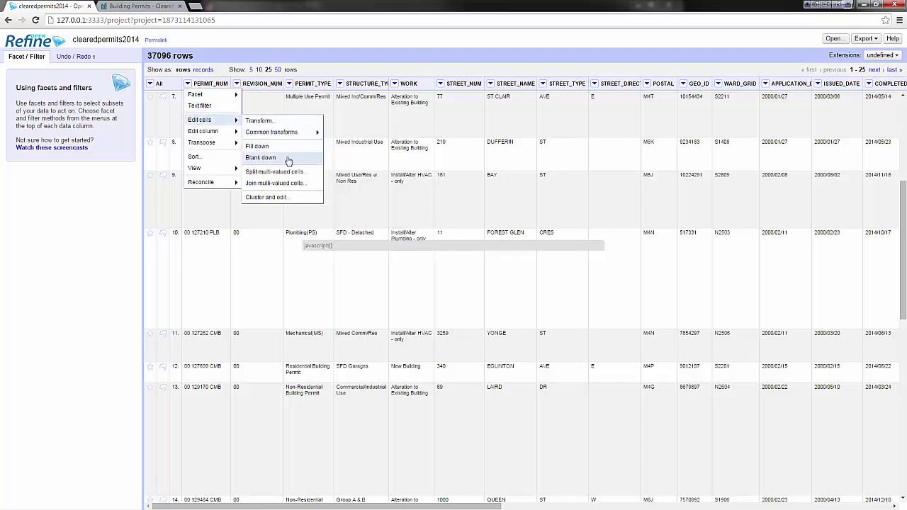
pyautogui.click(288, 159)
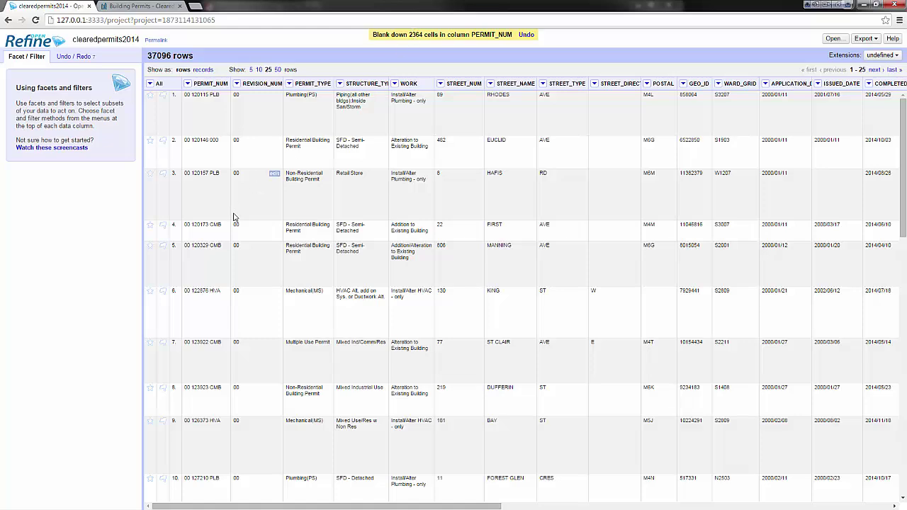
pyautogui.scroll(-2, 235, 216)
pyautogui.scroll(-2, 235, 217)
pyautogui.scroll(-1, 235, 217)
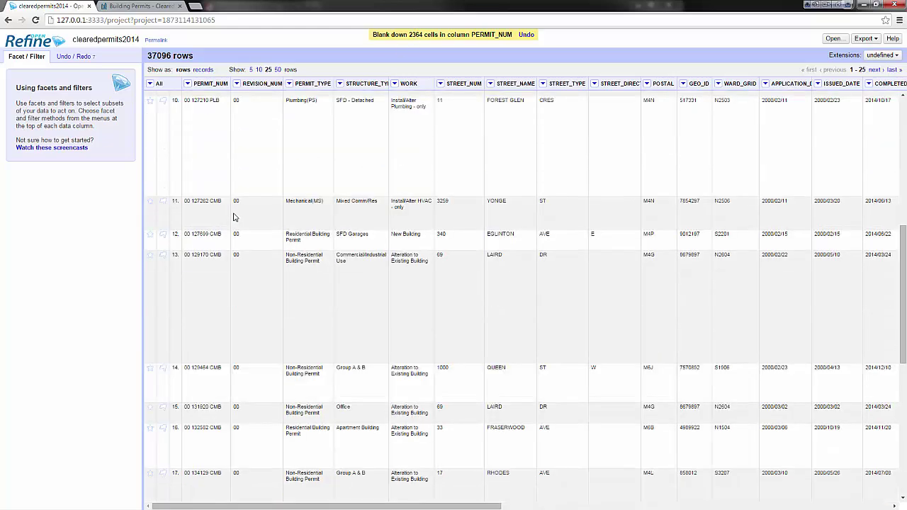
pyautogui.scroll(-1, 235, 217)
pyautogui.scroll(-3, 426, 125)
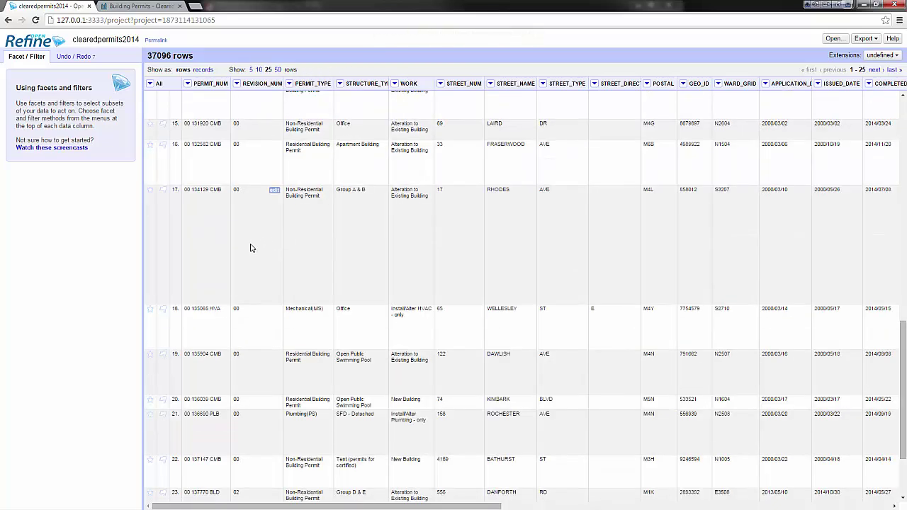
pyautogui.scroll(-3, 250, 248)
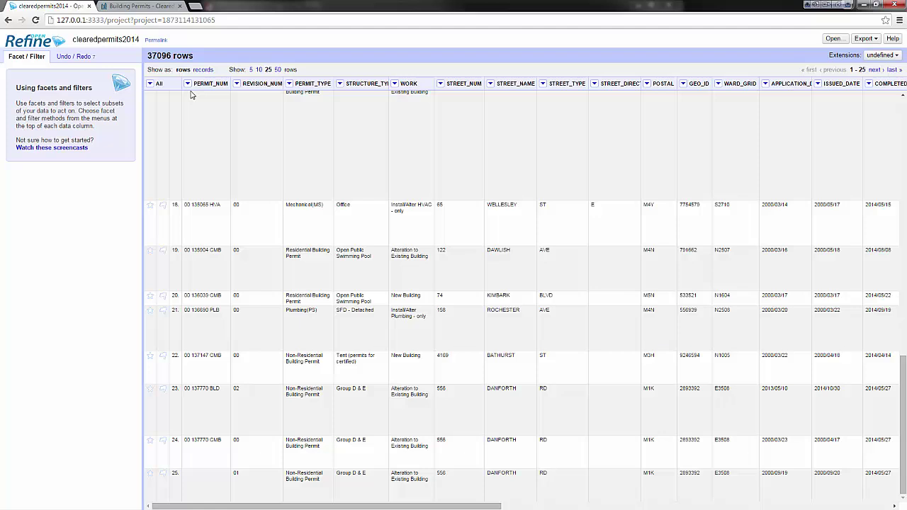
# Add a blank facet on PERMIT_NUM and filter to its 2,364 'true' rows
pyautogui.click(188, 84)
pyautogui.moveTo(202, 94)
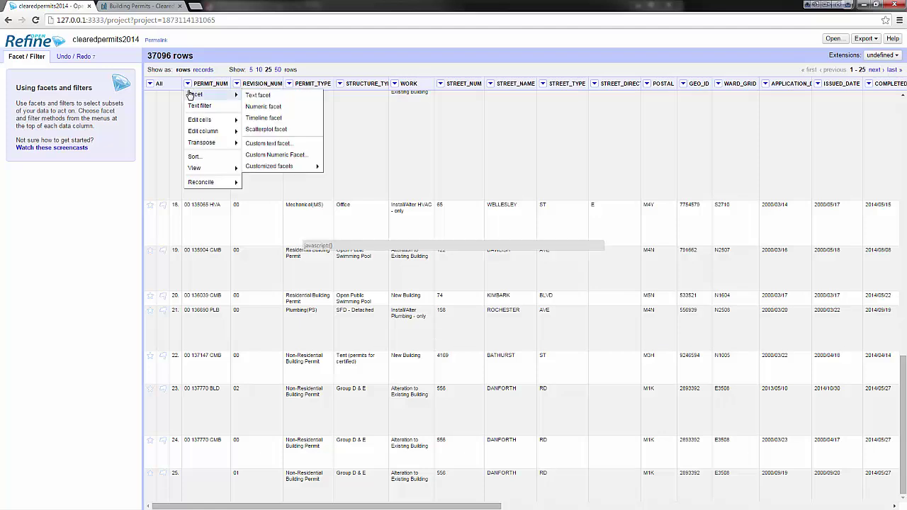
pyautogui.click(182, 71)
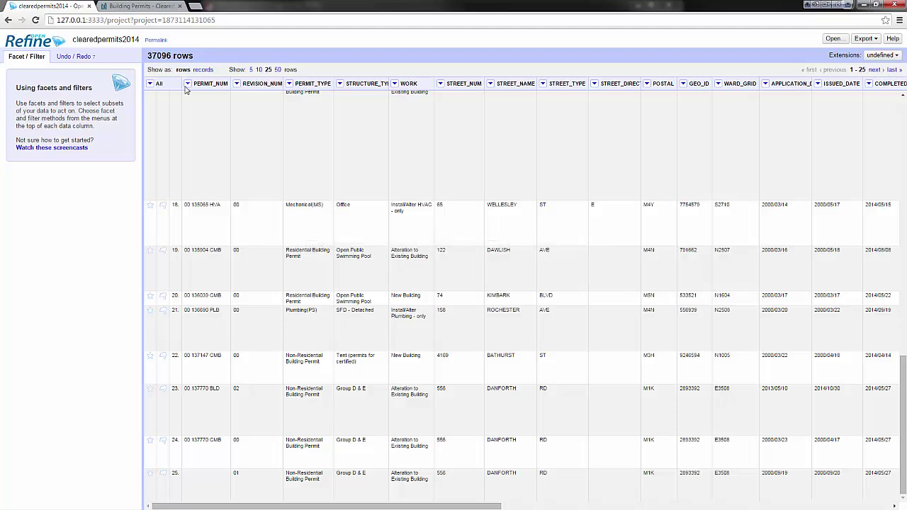
pyautogui.click(187, 85)
pyautogui.moveTo(269, 166)
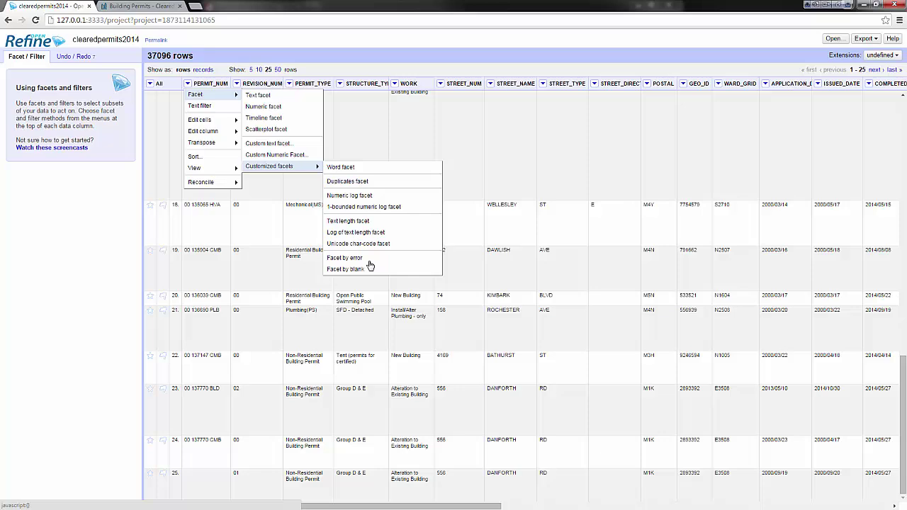
pyautogui.click(367, 269)
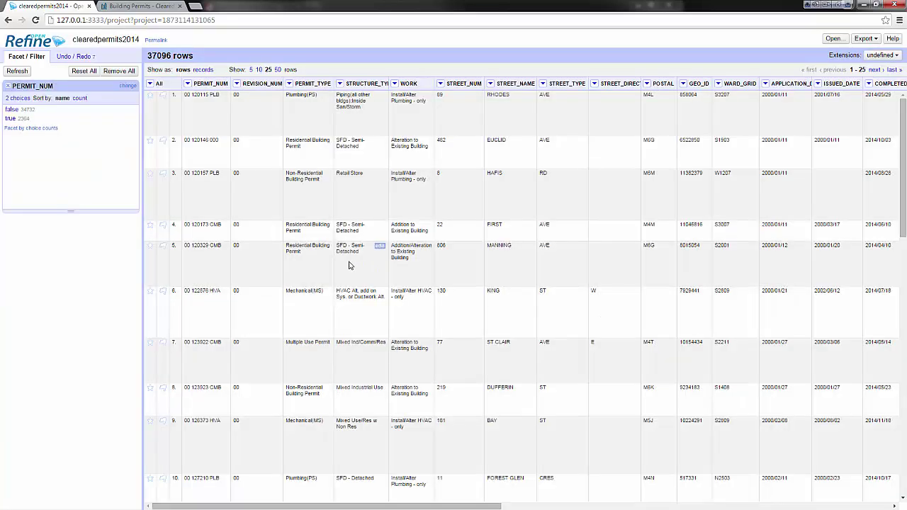
pyautogui.click(10, 119)
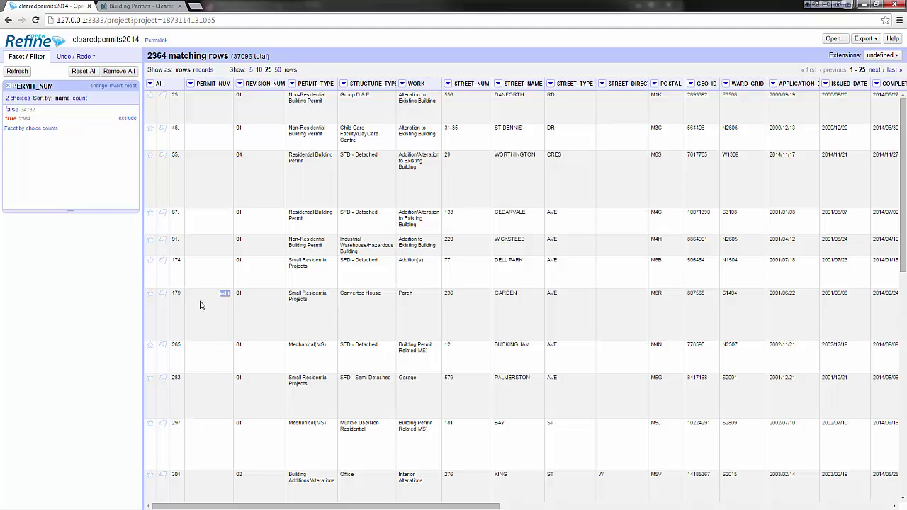
# Remove all 2,364 matching blank-permit rows, leaving 34,732 rows
pyautogui.click(150, 84)
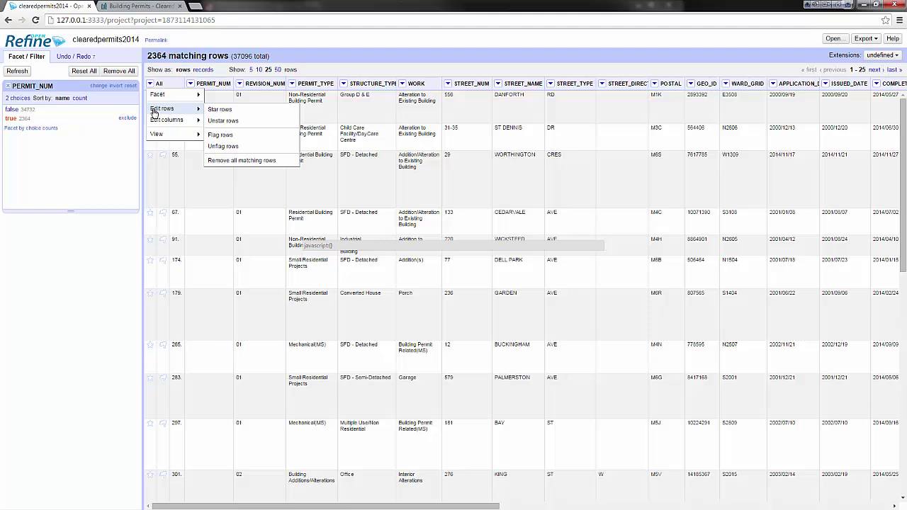
pyautogui.moveTo(162, 108)
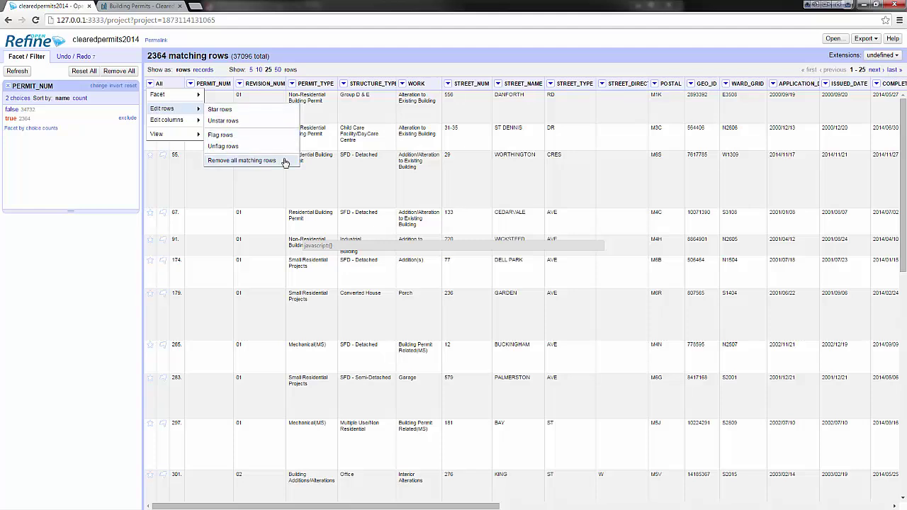
pyautogui.click(284, 161)
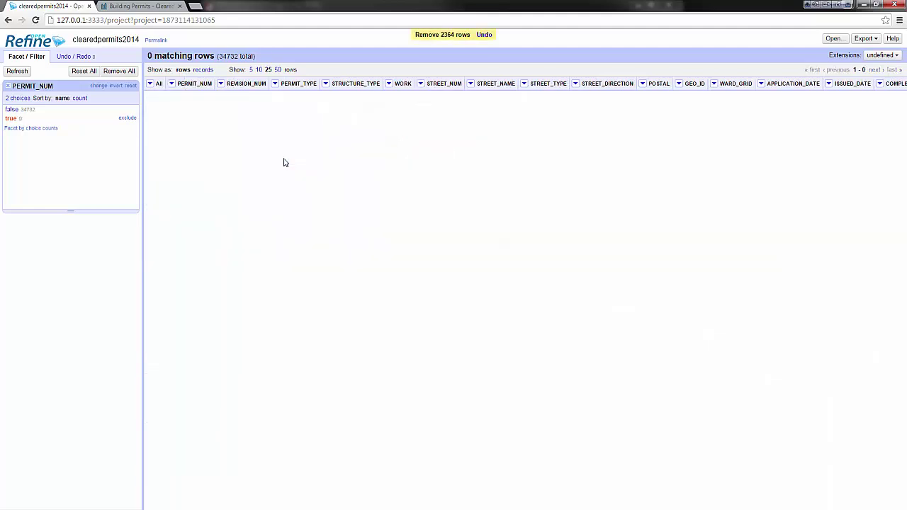